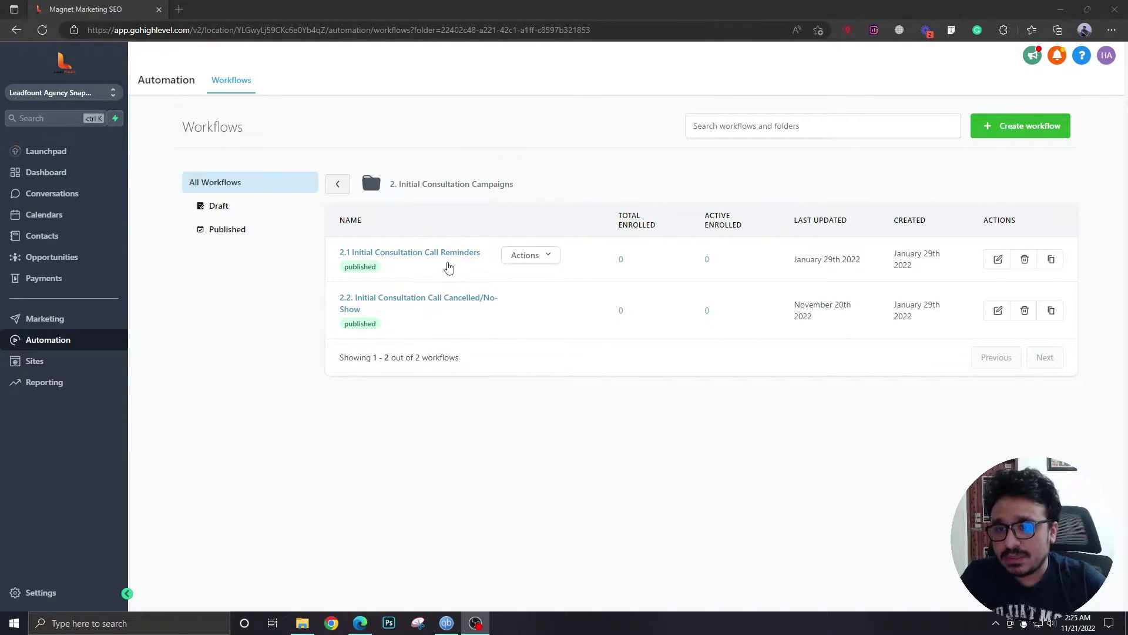
Open the 2.1 Initial Consultation Call Reminders workflow's default settings
{"action": "left_click", "coordinate": [449, 268]}
{"action": "scroll", "coordinate": [584, 318], "scroll_direction": "down", "scroll_amount": 10}
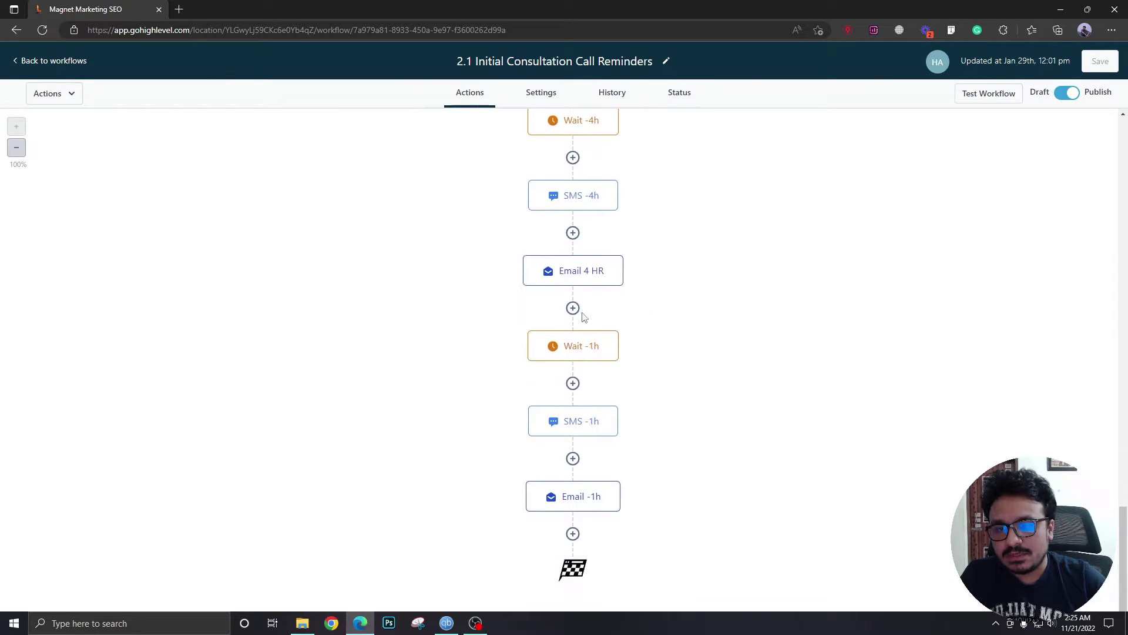
{"action": "scroll", "coordinate": [584, 317], "scroll_direction": "up", "scroll_amount": 10}
{"action": "left_click", "coordinate": [537, 97]}
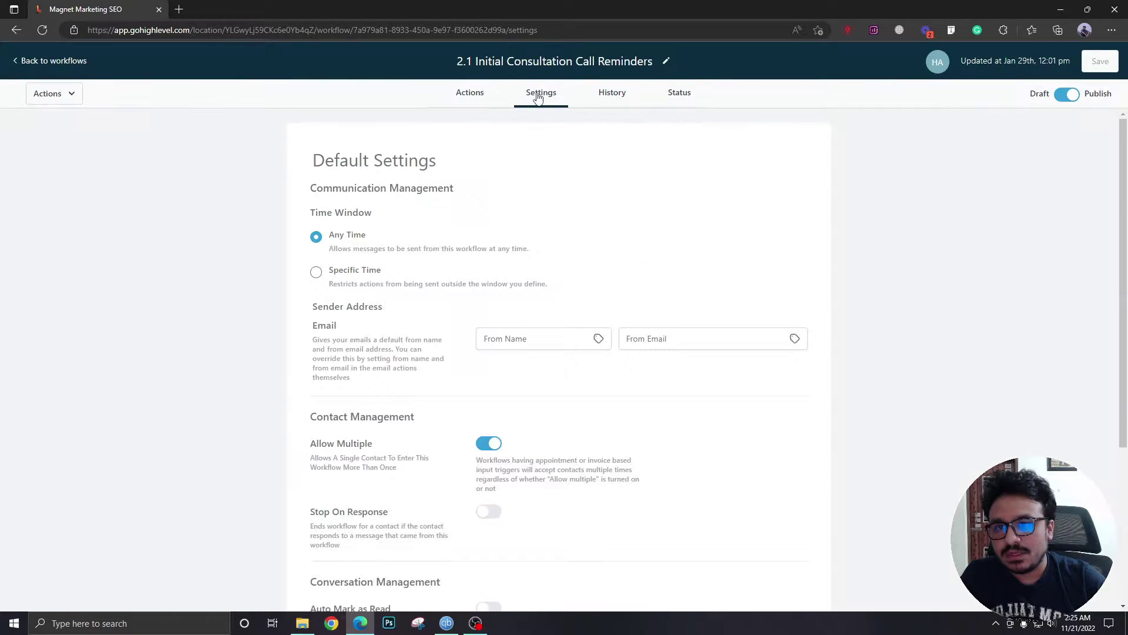
{"action": "scroll", "coordinate": [541, 181], "scroll_direction": "down", "scroll_amount": 3}
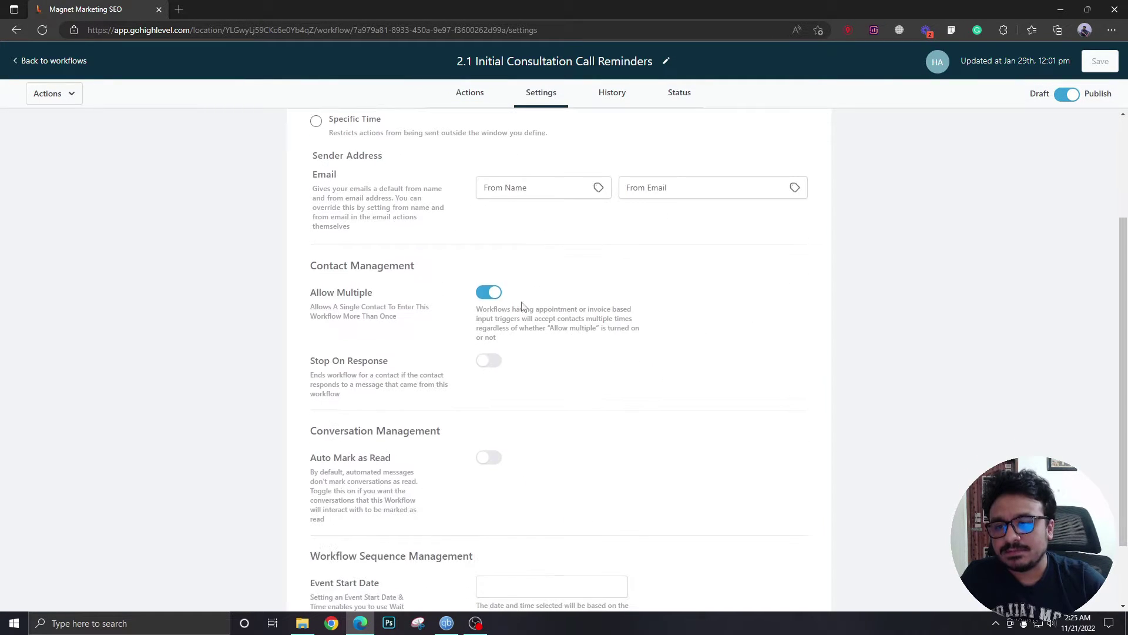
Switch Allow Multiple off, save the settings, and go back to the workflow list
{"action": "left_click_drag", "start_coordinate": [310, 293], "coordinate": [380, 297]}
{"action": "left_click", "coordinate": [490, 302]}
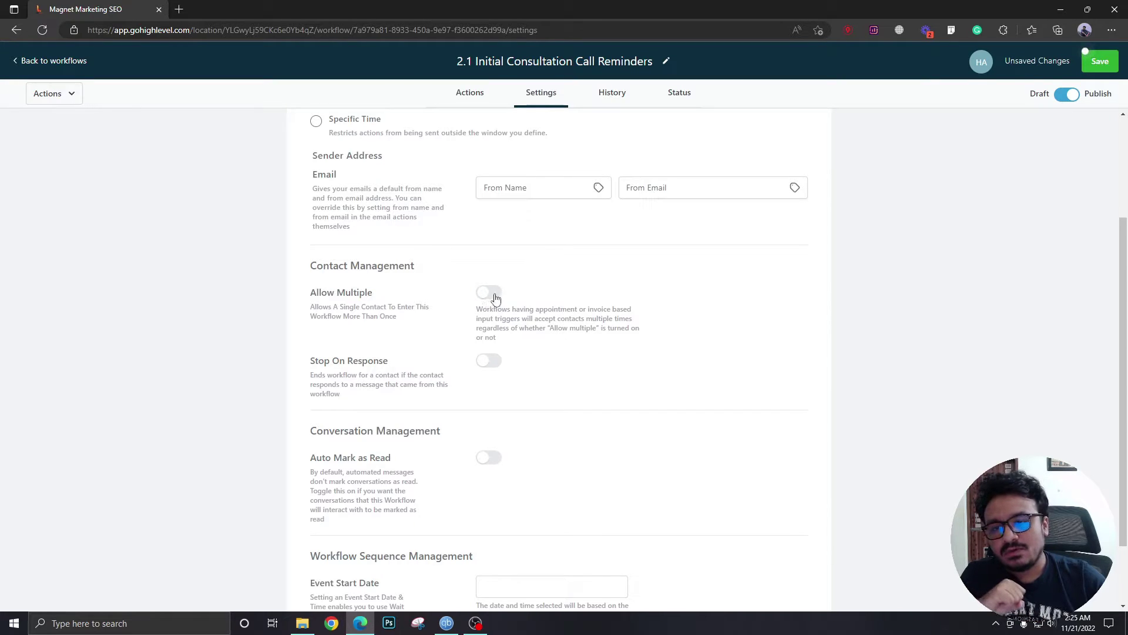
{"action": "left_click", "coordinate": [1094, 61]}
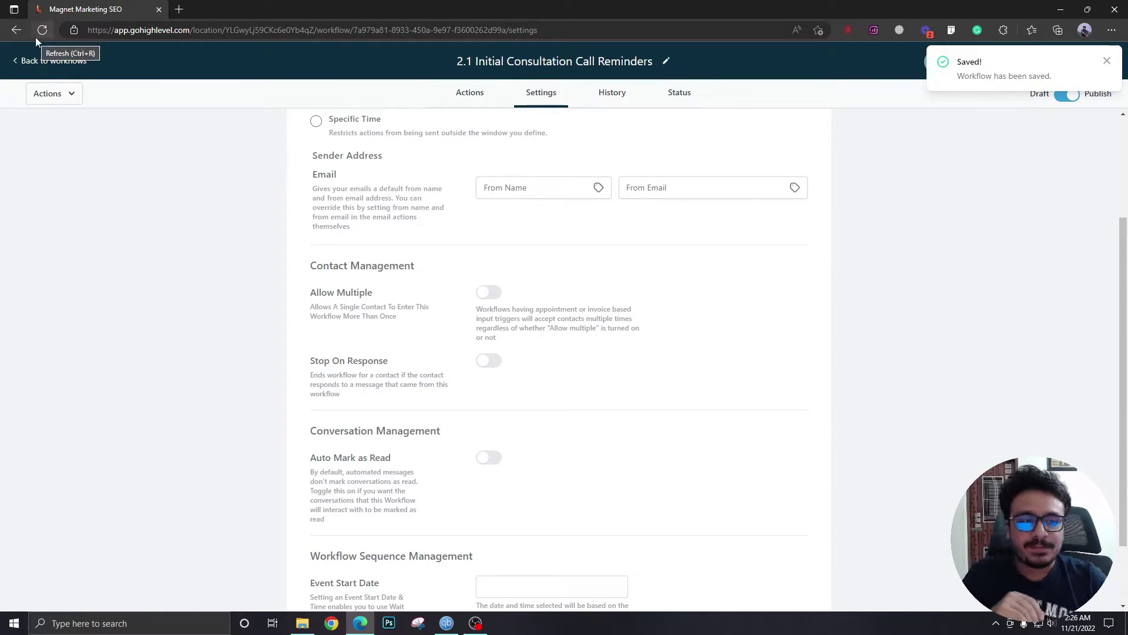
{"action": "left_click", "coordinate": [47, 61]}
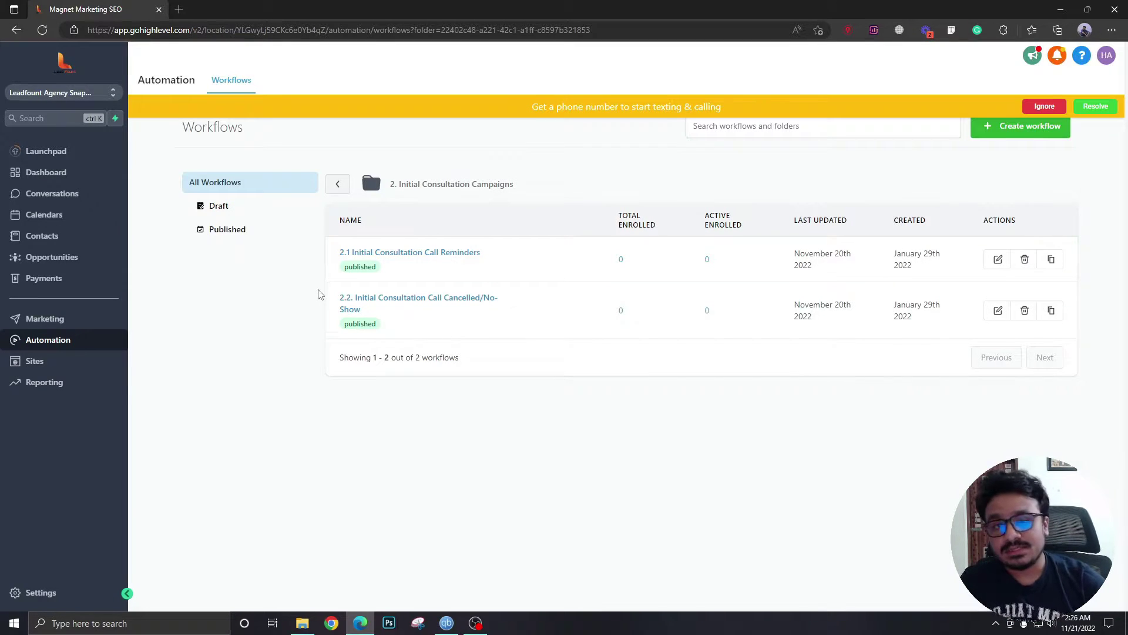
{"action": "left_click", "coordinate": [1044, 106]}
{"action": "mouse_move", "coordinate": [360, 314]}
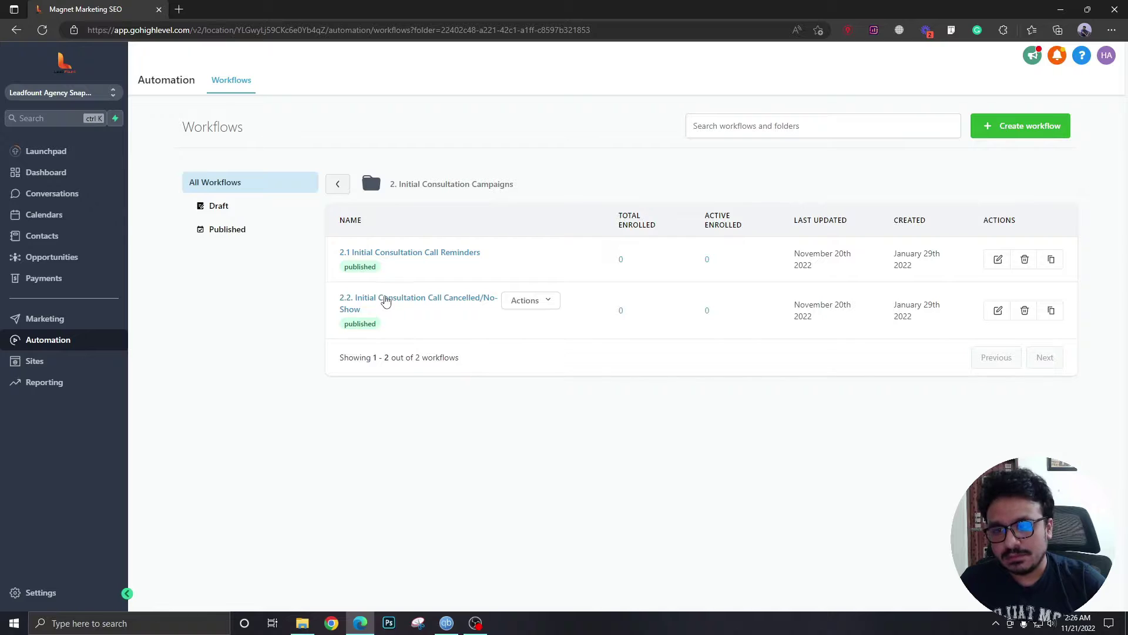
{"action": "left_click", "coordinate": [386, 299]}
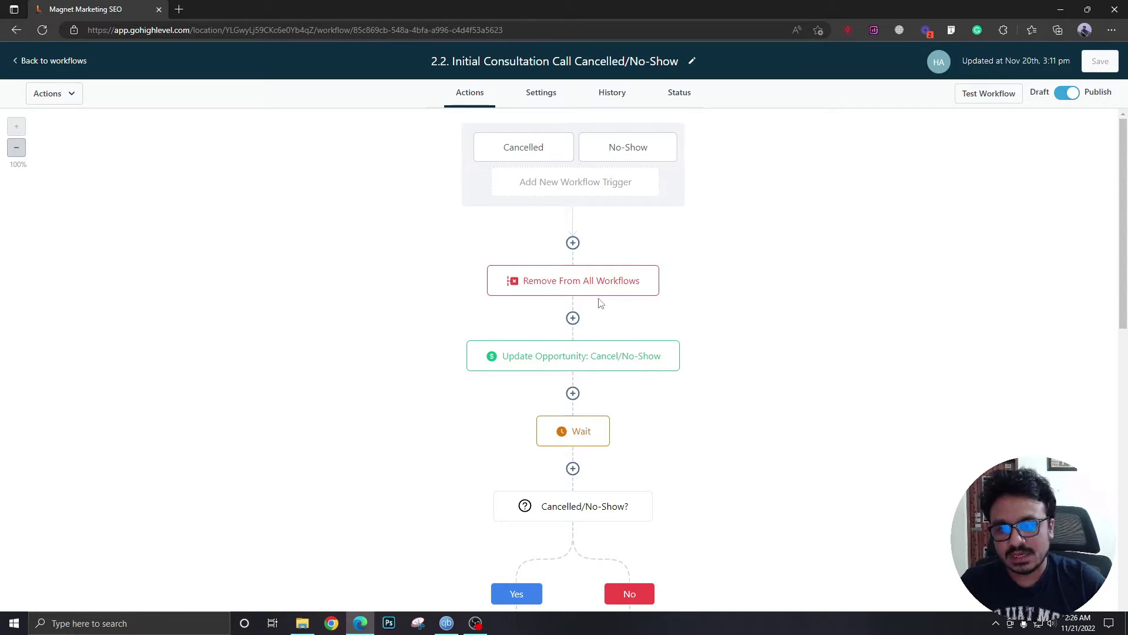
{"action": "scroll", "coordinate": [597, 302], "scroll_direction": "down", "scroll_amount": 5}
{"action": "scroll", "coordinate": [597, 252], "scroll_direction": "up", "scroll_amount": 5}
{"action": "scroll", "coordinate": [586, 358], "scroll_direction": "down", "scroll_amount": 1}
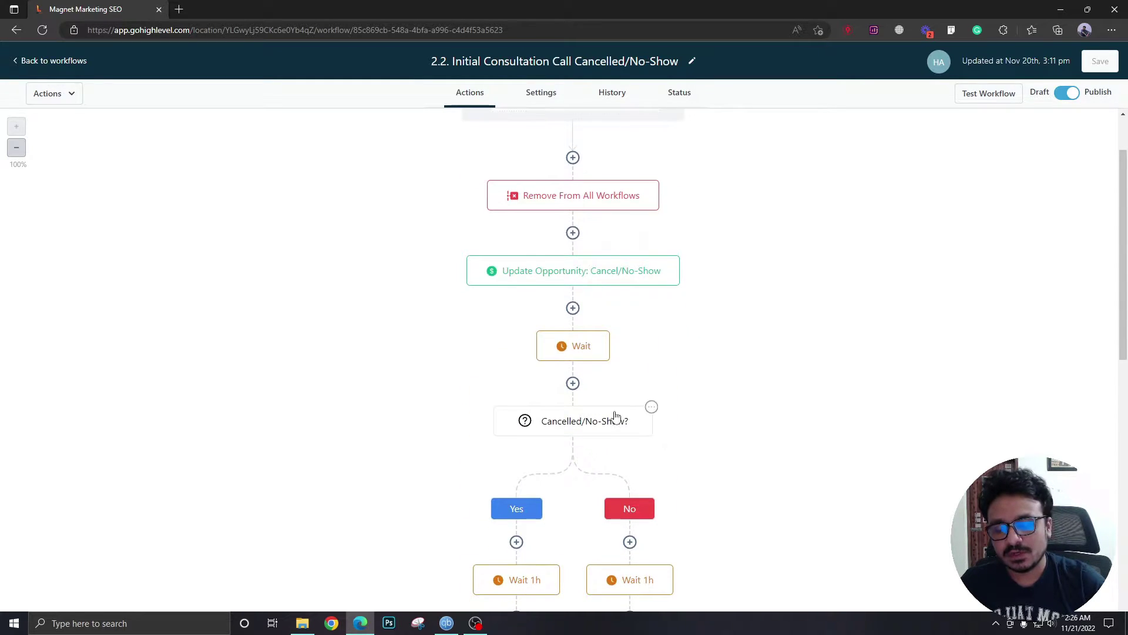
{"action": "scroll", "coordinate": [611, 433], "scroll_direction": "down", "scroll_amount": 8}
{"action": "scroll", "coordinate": [541, 377], "scroll_direction": "up", "scroll_amount": 10}
{"action": "scroll", "coordinate": [558, 382], "scroll_direction": "up", "scroll_amount": 1}
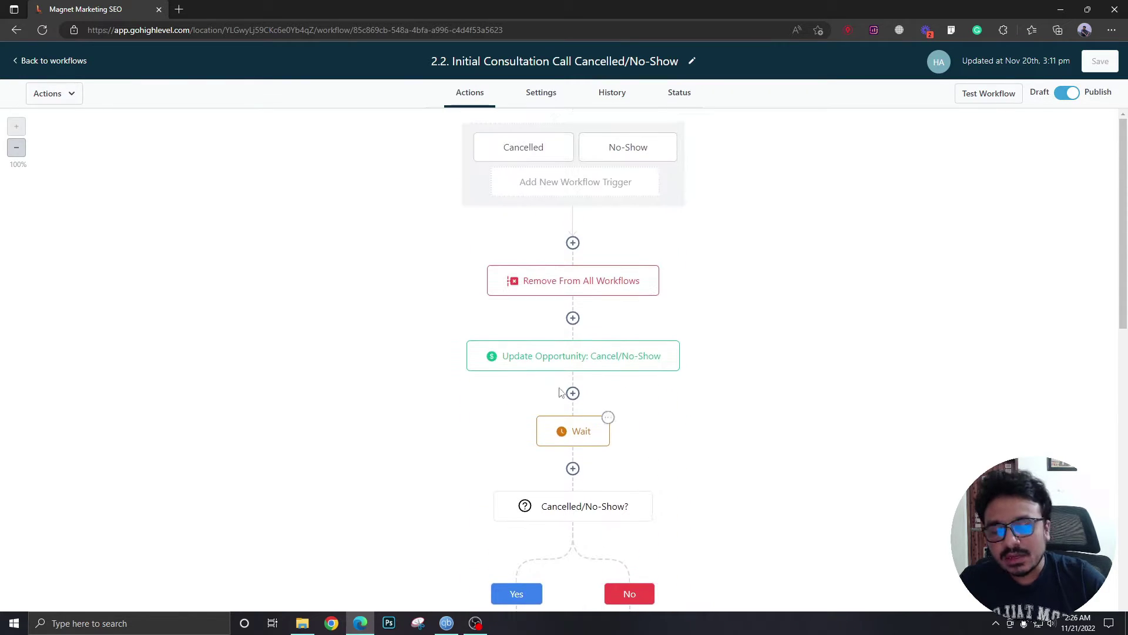
{"action": "left_click", "coordinate": [15, 61]}
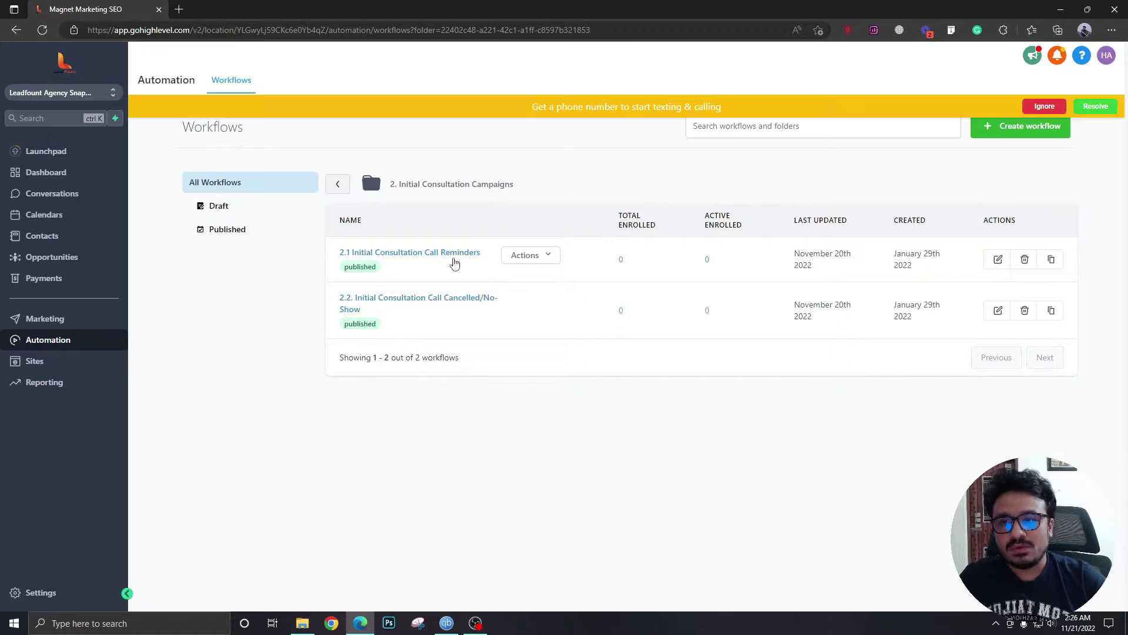
Re-enable Allow Multiple in the 2.1 Reminders workflow settings and save the change
{"action": "left_click", "coordinate": [456, 254]}
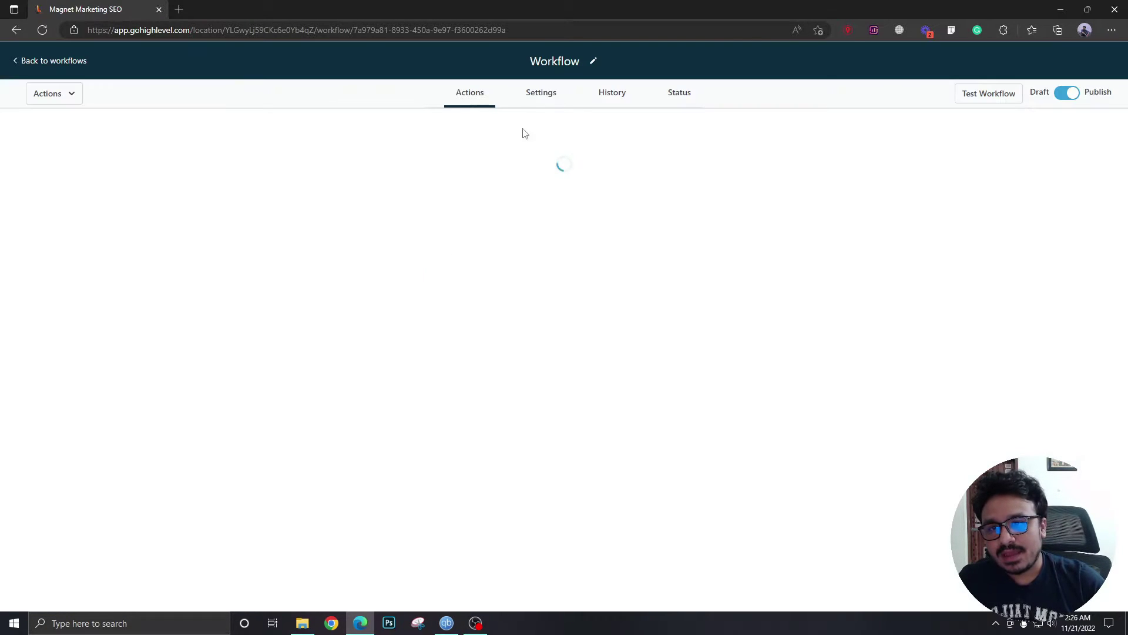
{"action": "left_click", "coordinate": [542, 94]}
{"action": "left_click", "coordinate": [489, 444]}
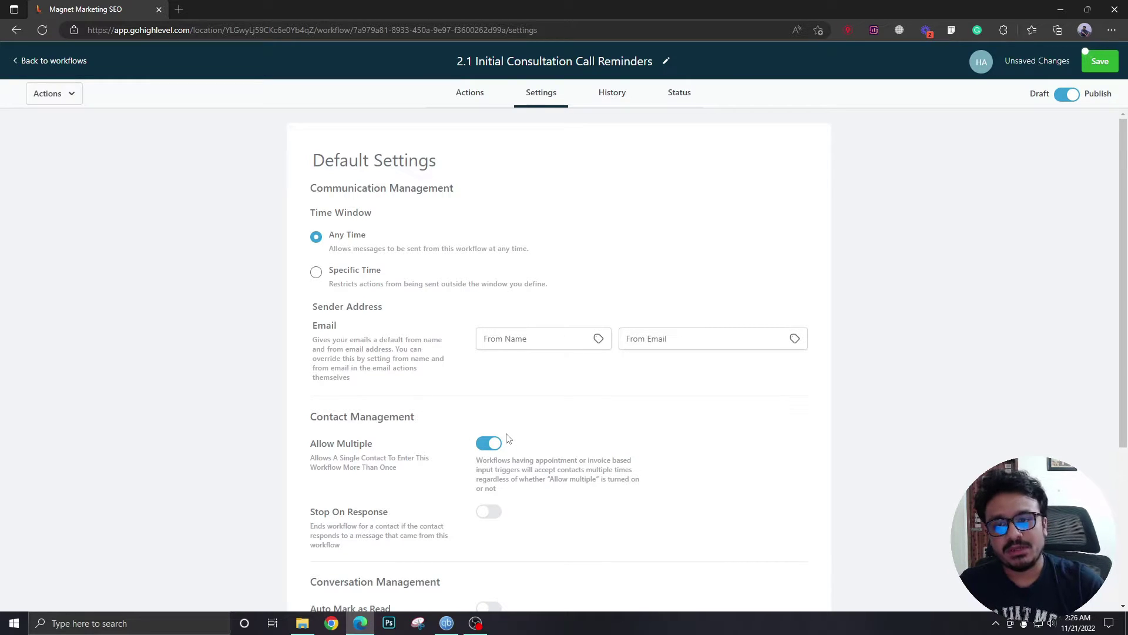
{"action": "scroll", "coordinate": [479, 406], "scroll_direction": "down", "scroll_amount": 1}
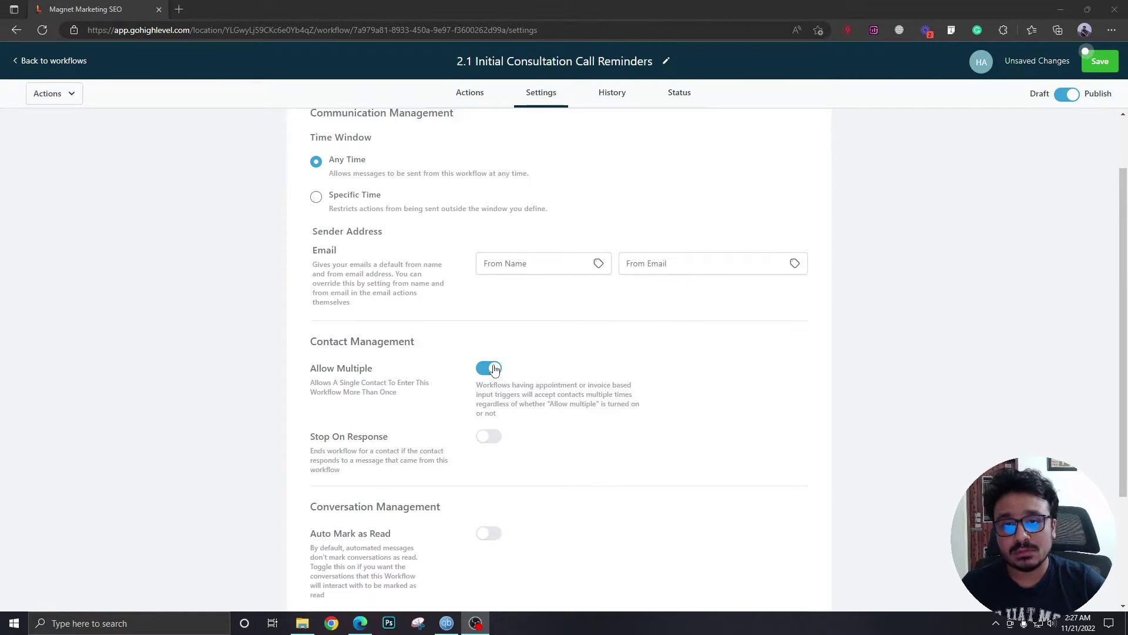
{"action": "left_click", "coordinate": [1102, 62]}
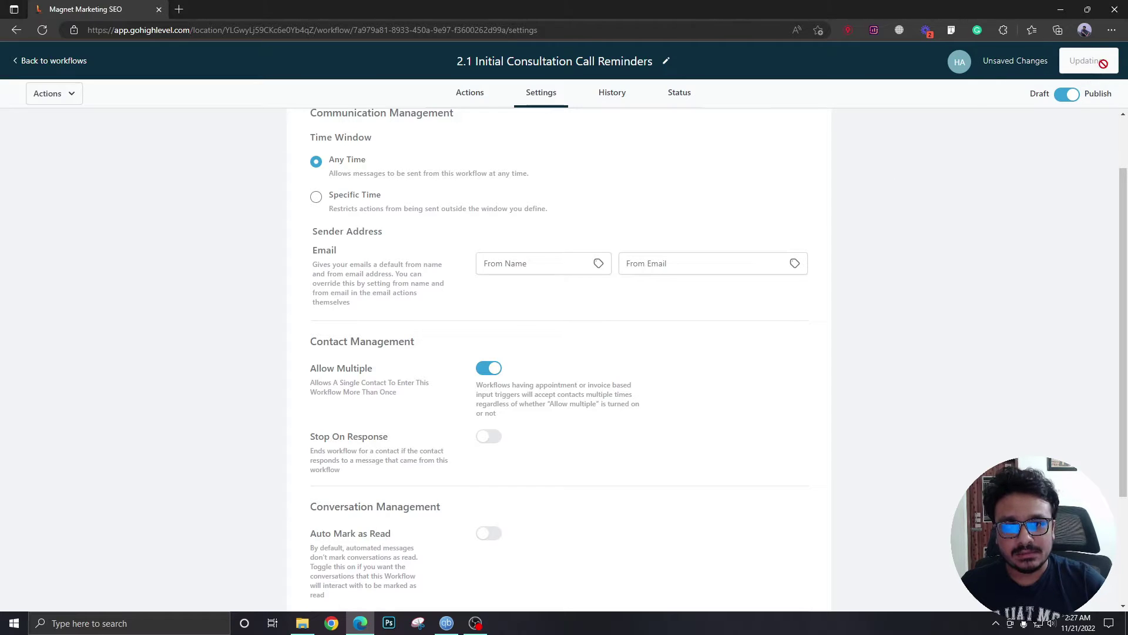
Open 2.2 Initial Consultation Call Cancelled/No-Show from the workflow list and review its steps
{"action": "left_click", "coordinate": [40, 63]}
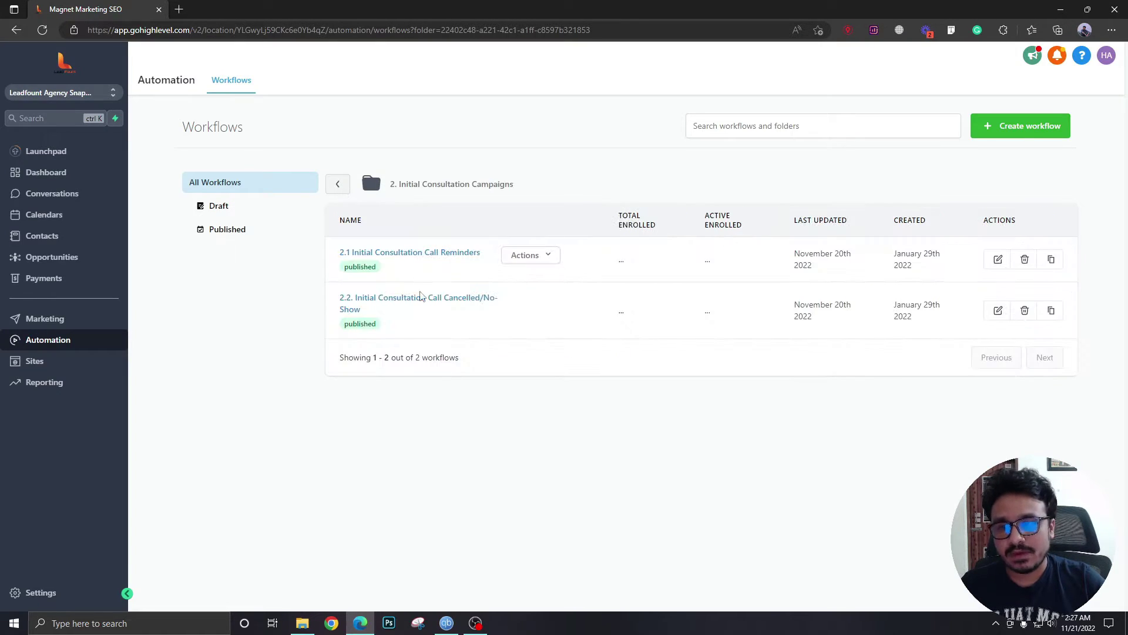
{"action": "left_click", "coordinate": [421, 301]}
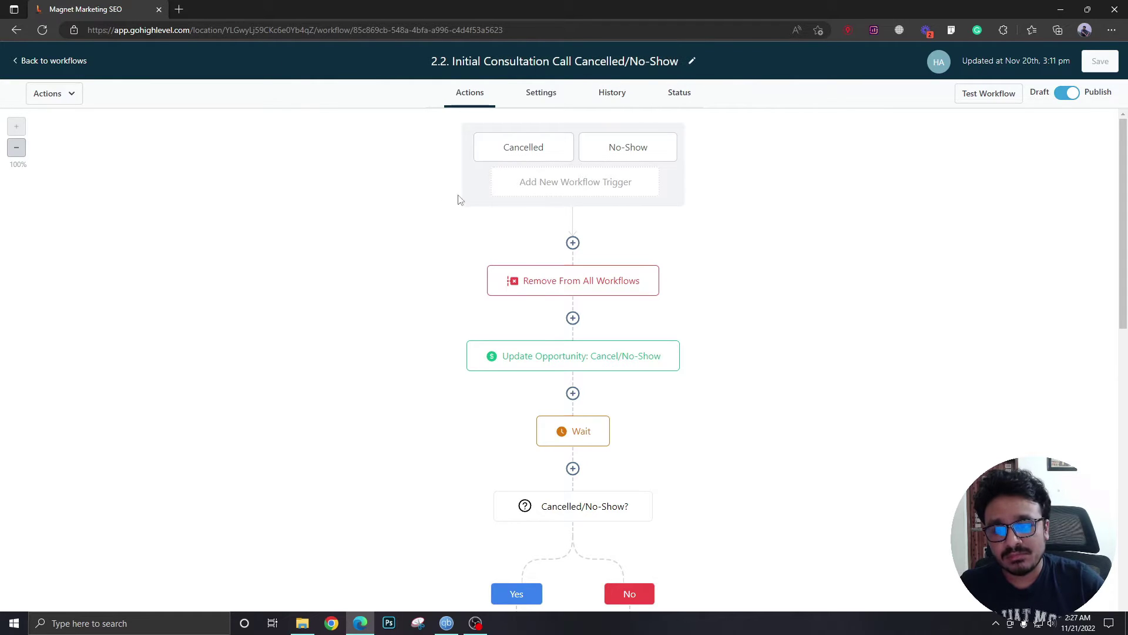
{"action": "scroll", "coordinate": [473, 264], "scroll_direction": "down", "scroll_amount": 12}
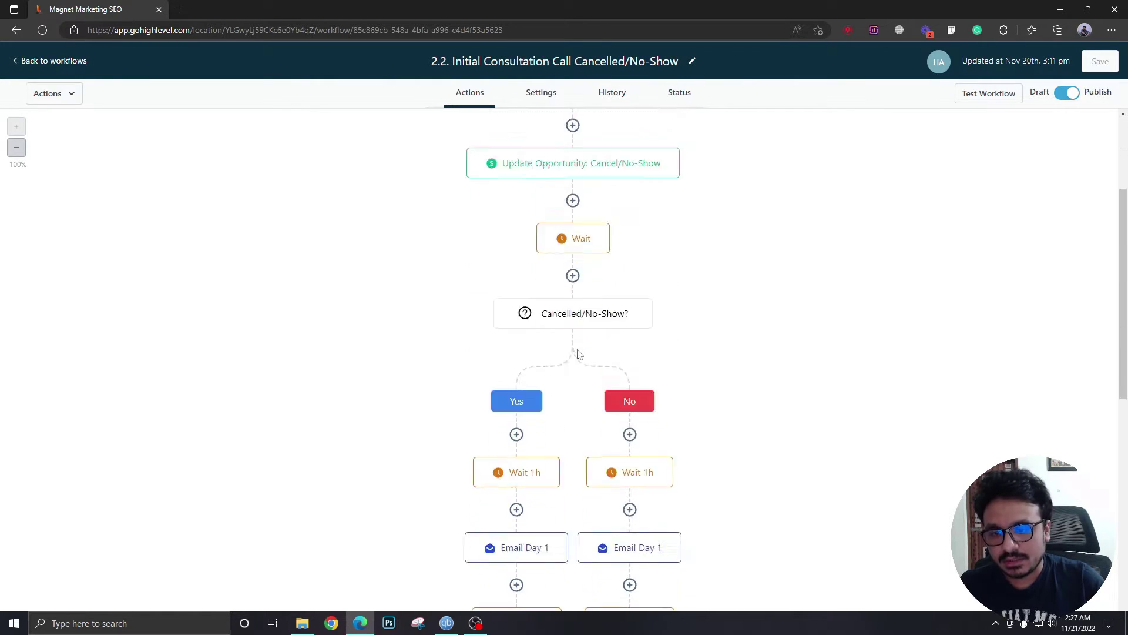
{"action": "scroll", "coordinate": [558, 341], "scroll_direction": "up", "scroll_amount": 12}
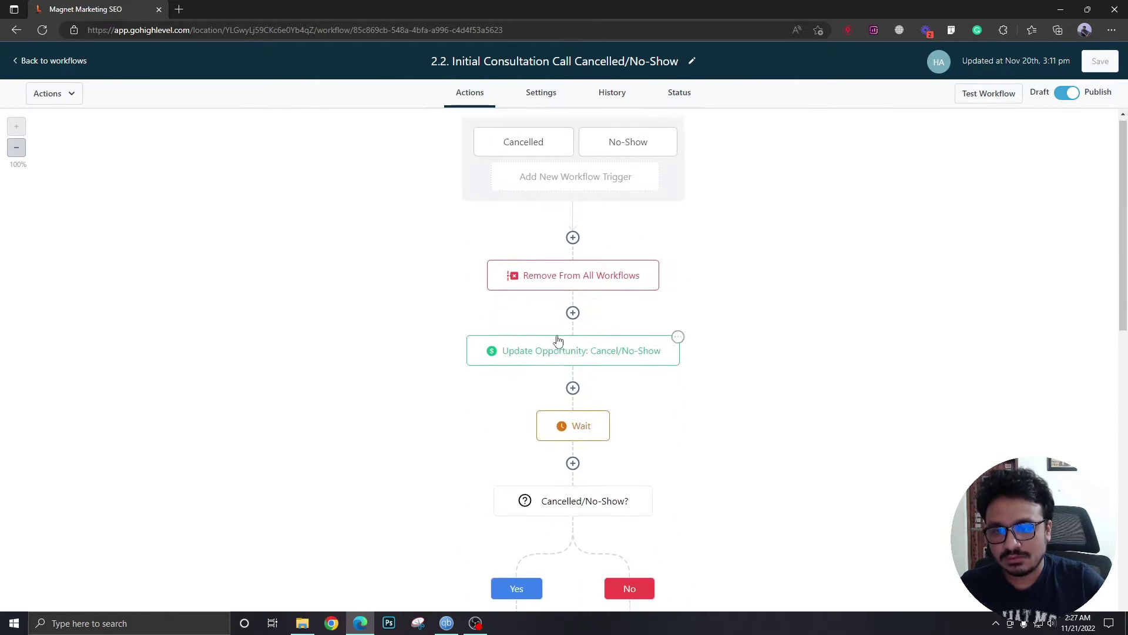
Show the Cancelled/No-Show workflow's settings down to the Contact Management options
{"action": "left_click", "coordinate": [534, 96]}
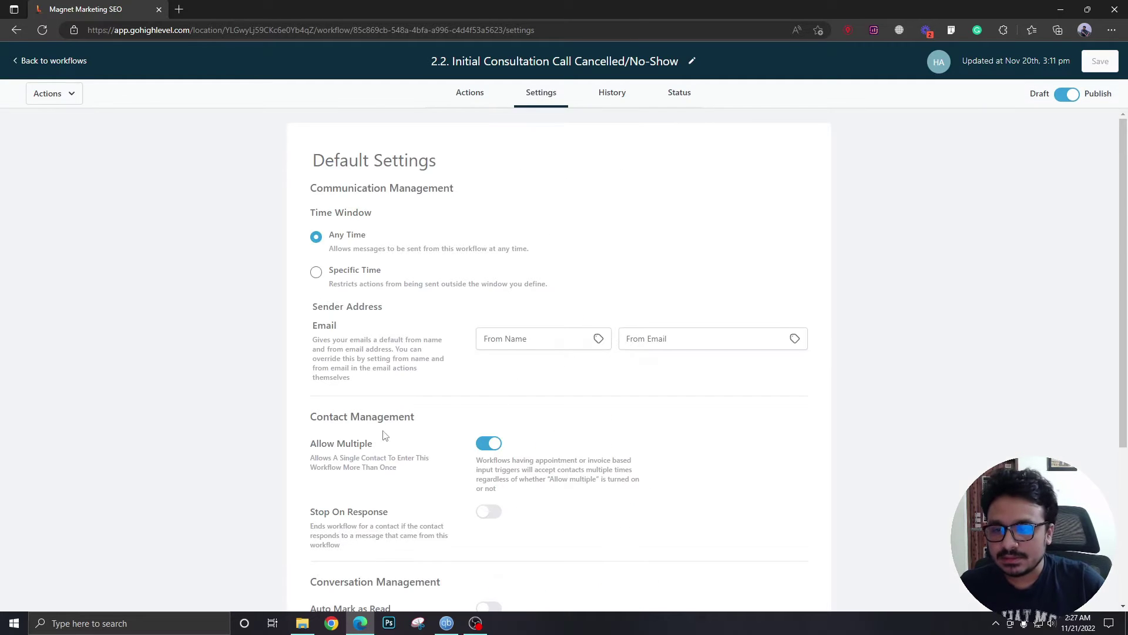
{"action": "scroll", "coordinate": [375, 358], "scroll_direction": "down", "scroll_amount": 2}
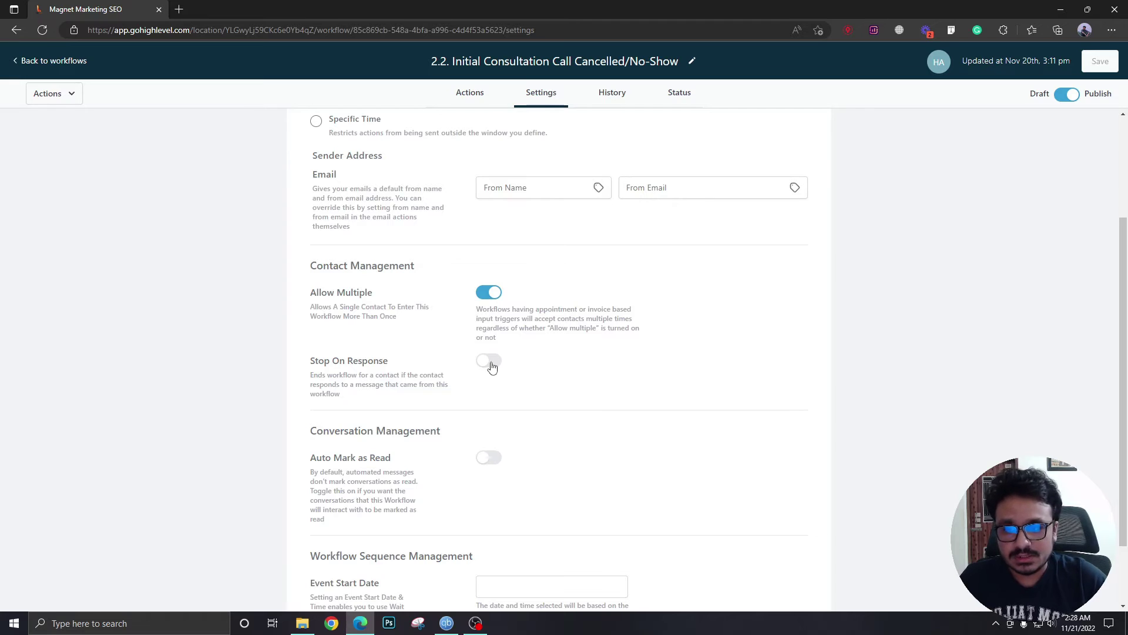
Enable Stop On Response in the Cancelled/No-Show settings and save
{"action": "left_click", "coordinate": [492, 366]}
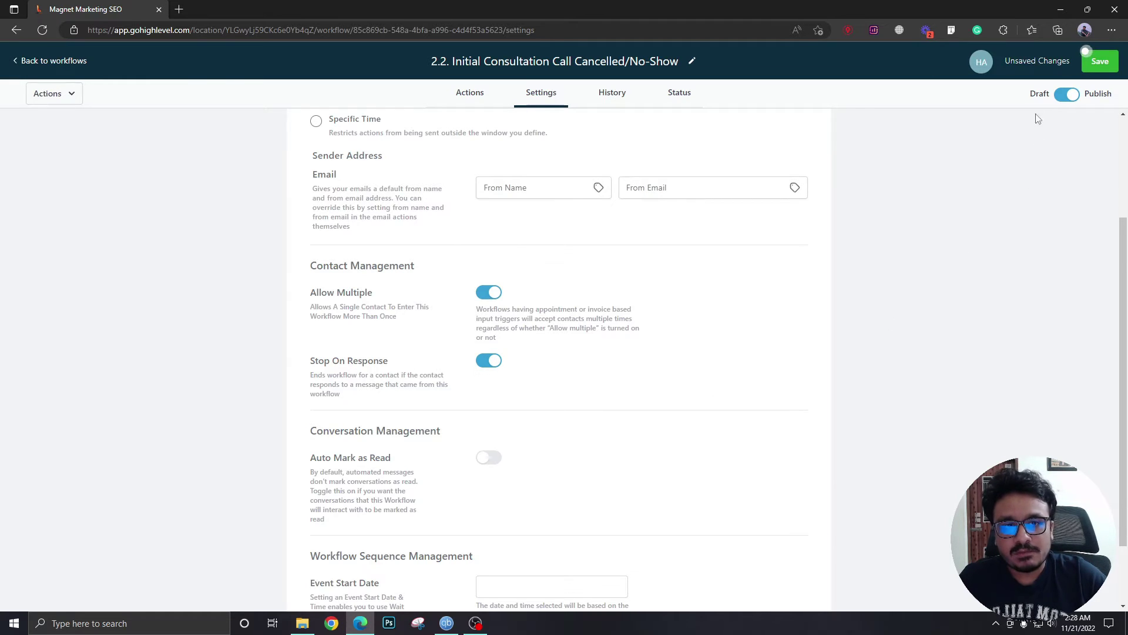
{"action": "left_click", "coordinate": [1098, 64]}
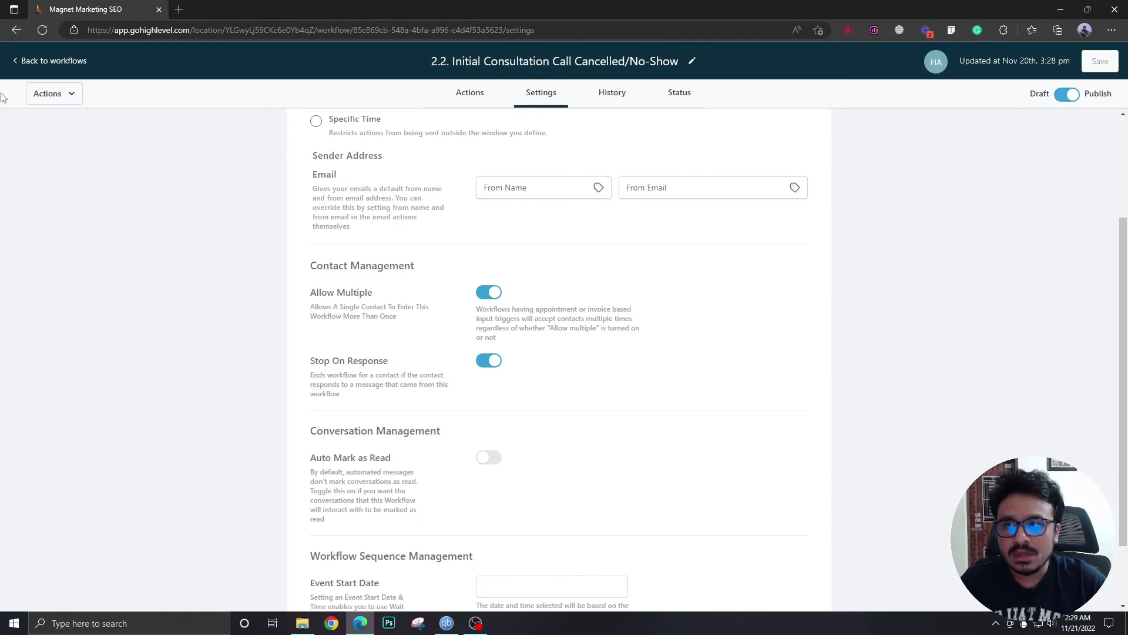
Return to the workflow list and open 2.1 Initial Consultation Call Reminders
{"action": "left_click", "coordinate": [33, 66]}
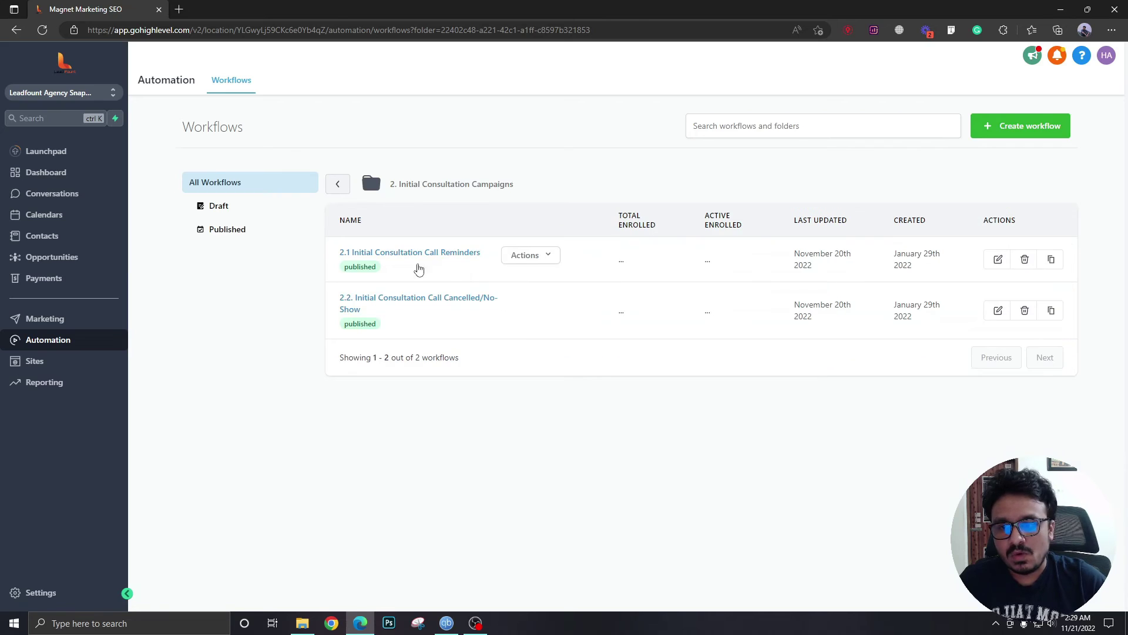
{"action": "left_click", "coordinate": [414, 260]}
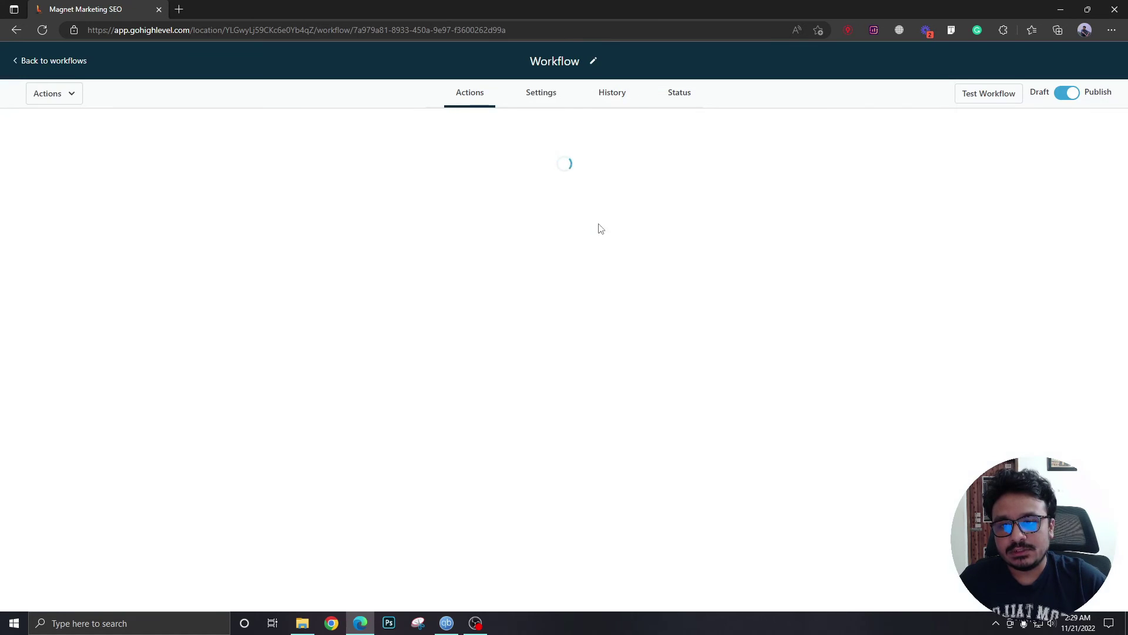